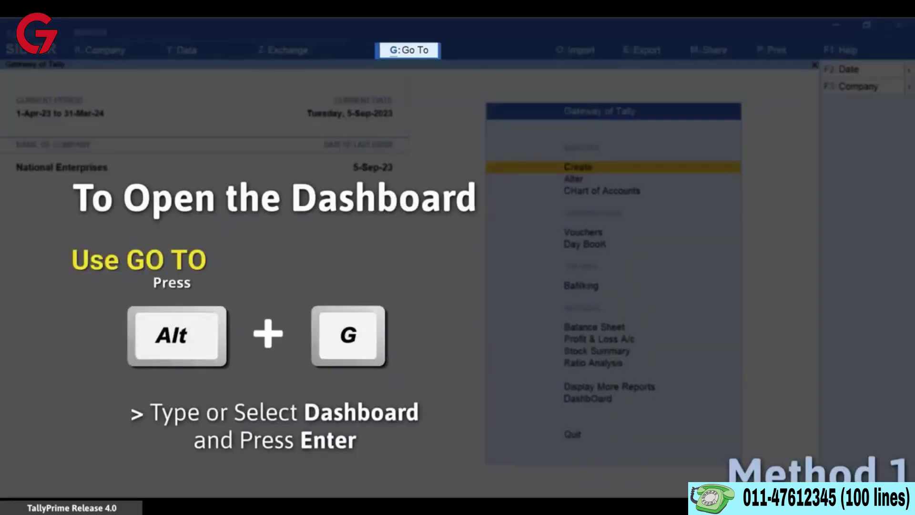
Find the Dashboard report in the list of reports by searching for "Dash" and open it.
key(alt+g)
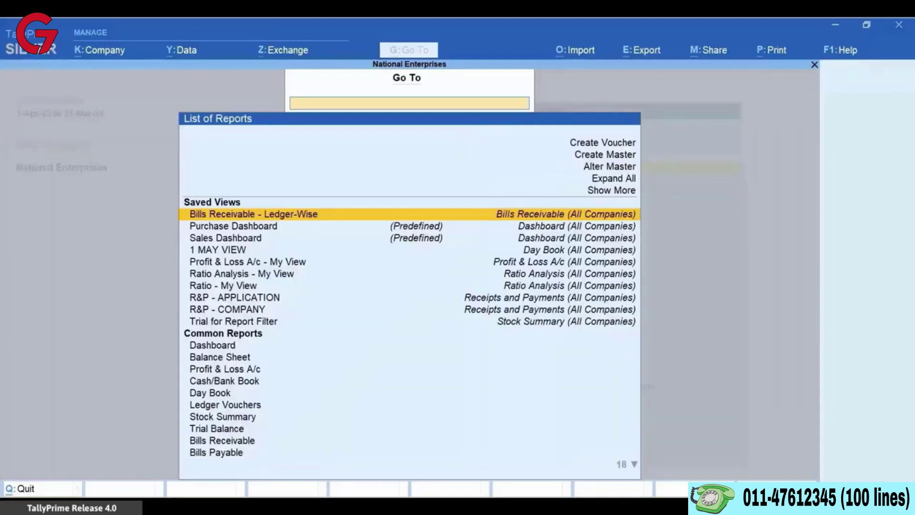
text(Dash)
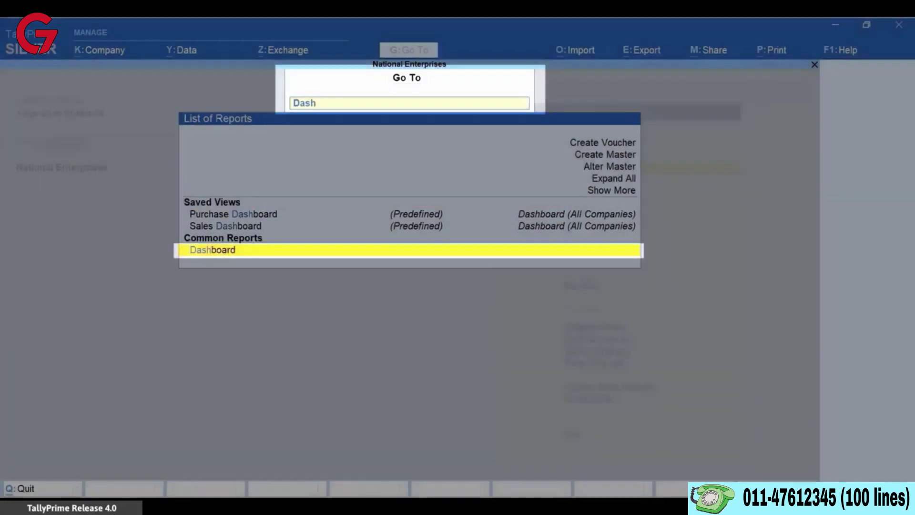
key(Return)
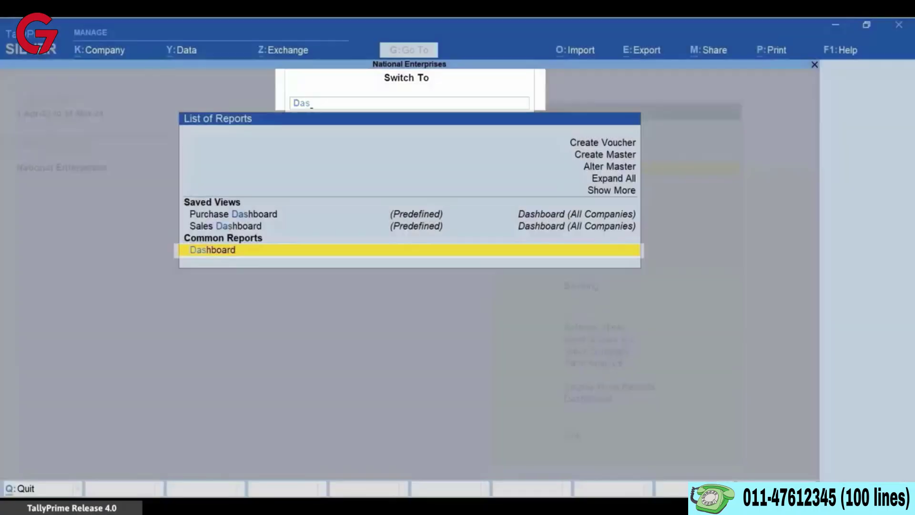
key(Return)
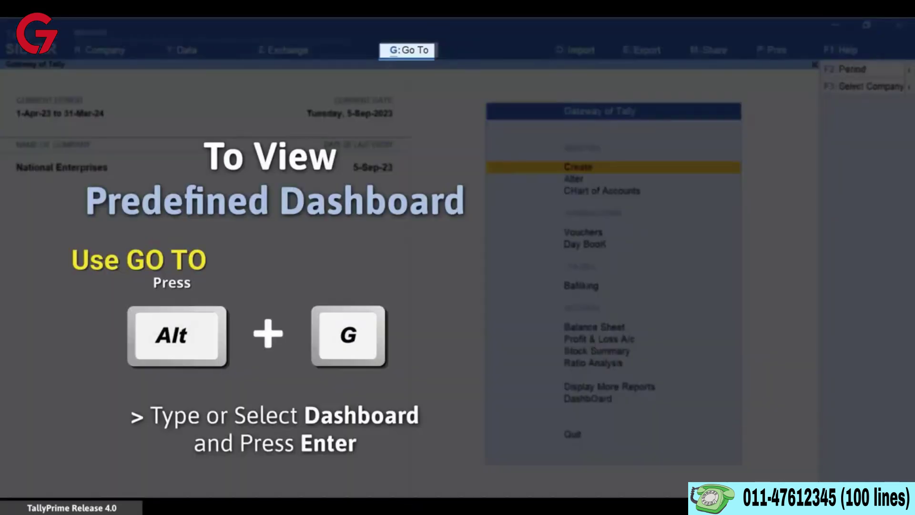
Open the predefined Sales Dashboard from the saved views in the list of reports.
key(alt+g)
key(Down)
key(Down)
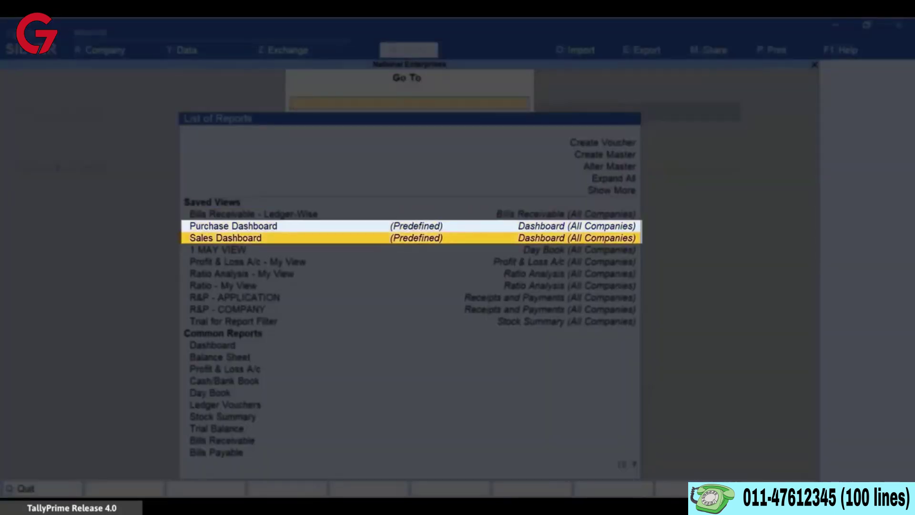
key(Escape)
key(ctrl+g)
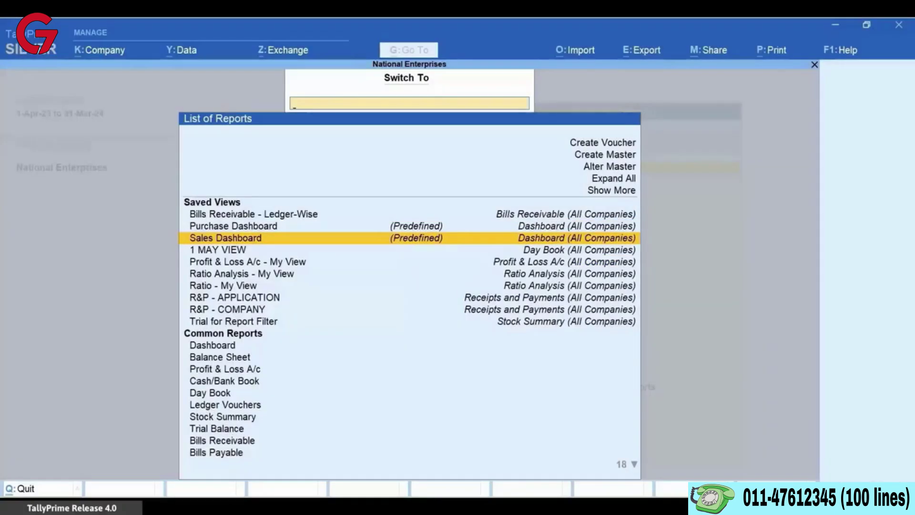
key(Return)
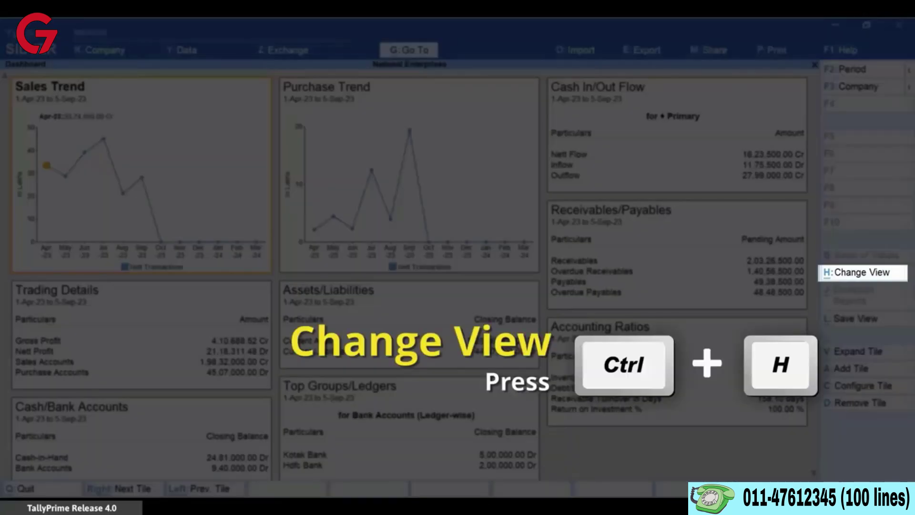
Change the dashboard to the predefined Purchase Dashboard view and look through its tiles as far as Receivables/Payables.
key(ctrl+h)
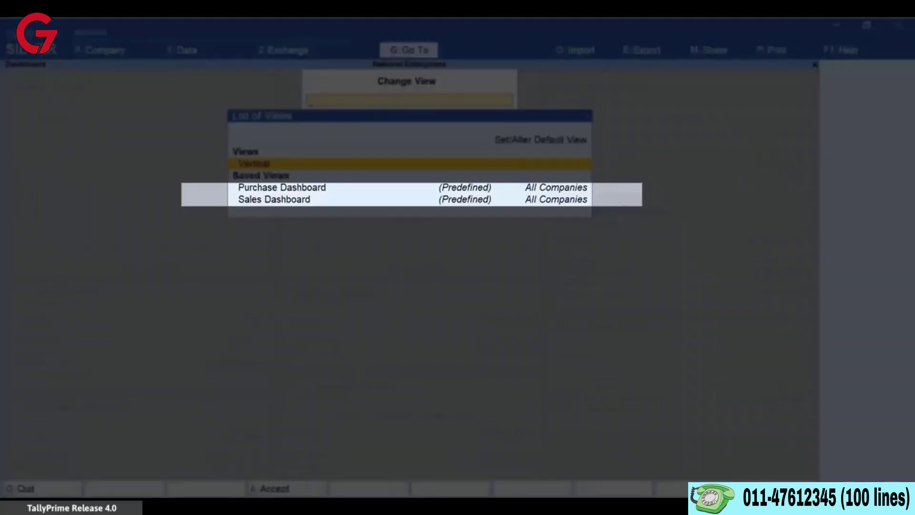
key(Down)
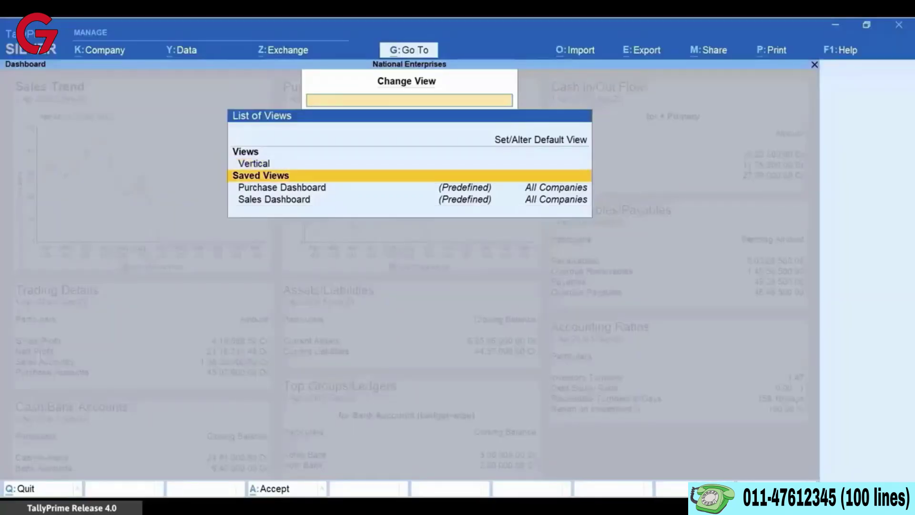
key(Return)
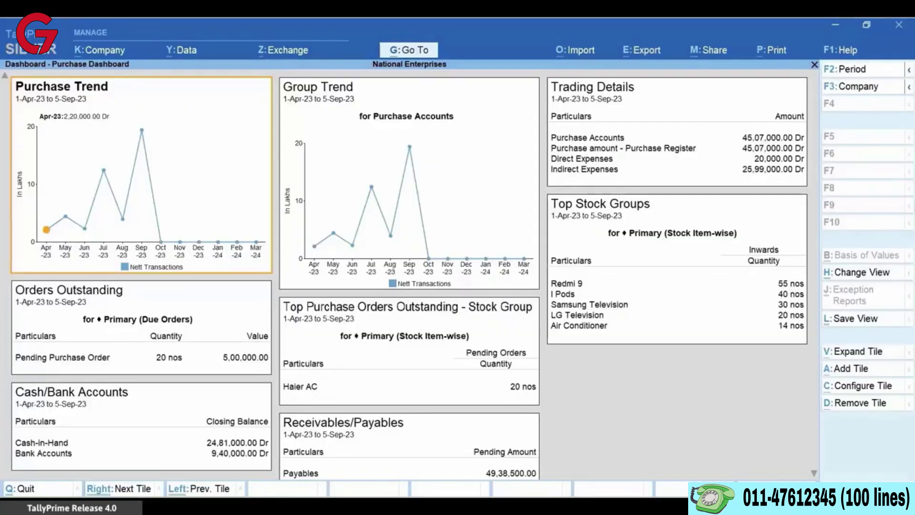
key(Right)
key(Right)
key(Right)
key(Right)
key(Right)
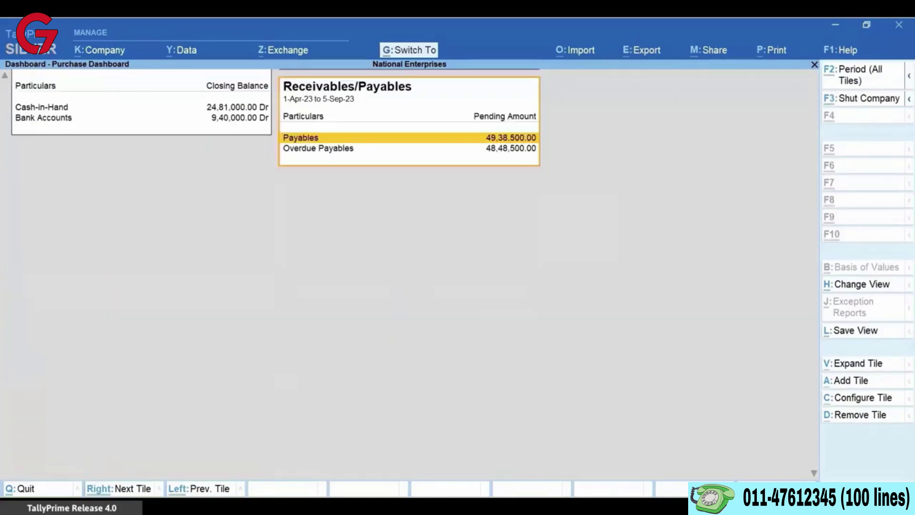
Change the dashboard to the predefined Sales Dashboard view and look through its tiles as far as Accounting Ratios.
key(ctrl+h)
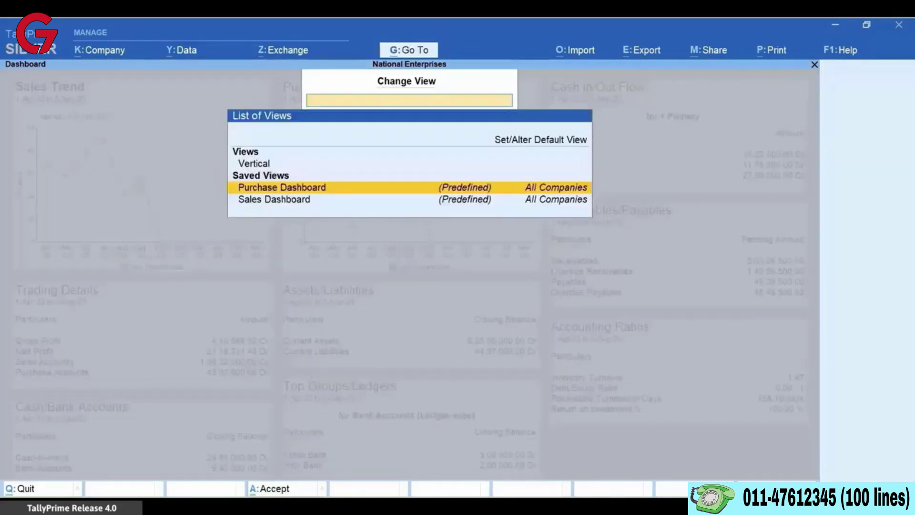
key(Down)
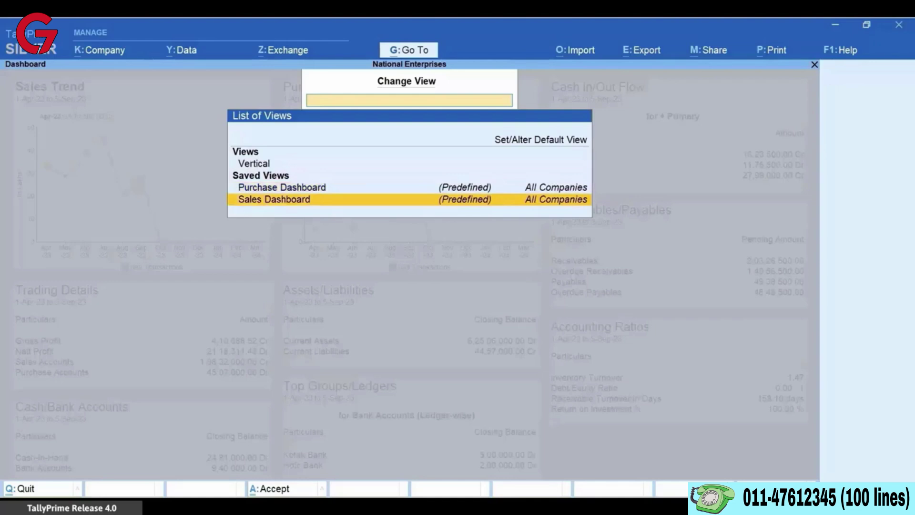
key(Return)
key(Right)
key(Right)
key(Right)
key(Right)
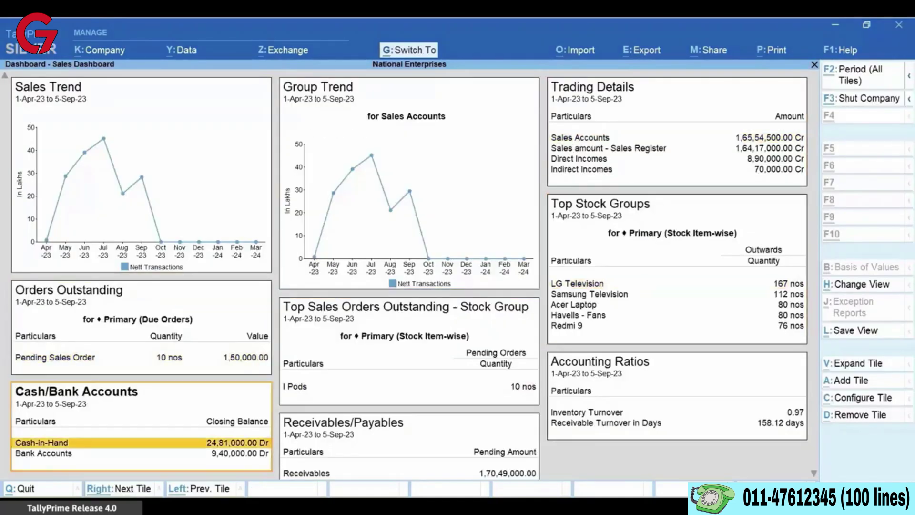
key(Right)
key(Right)
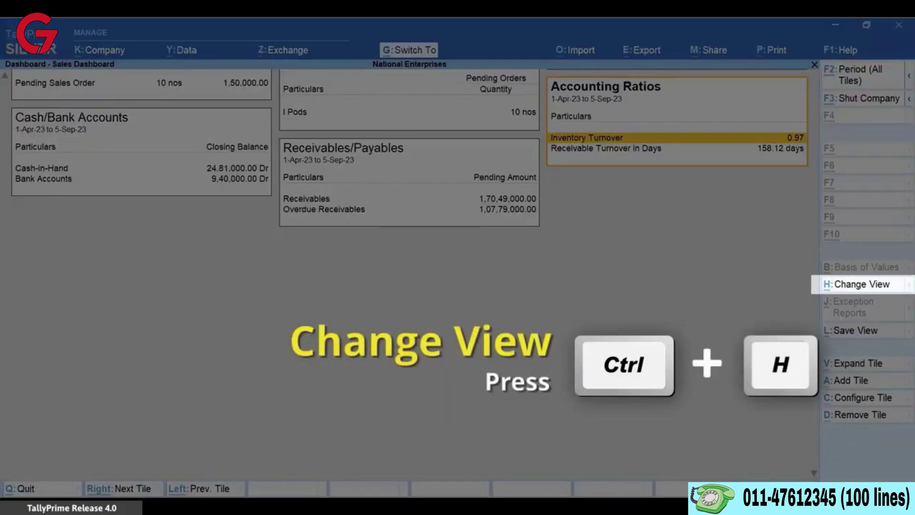
Change the dashboard to the Vertical view.
key(ctrl+h)
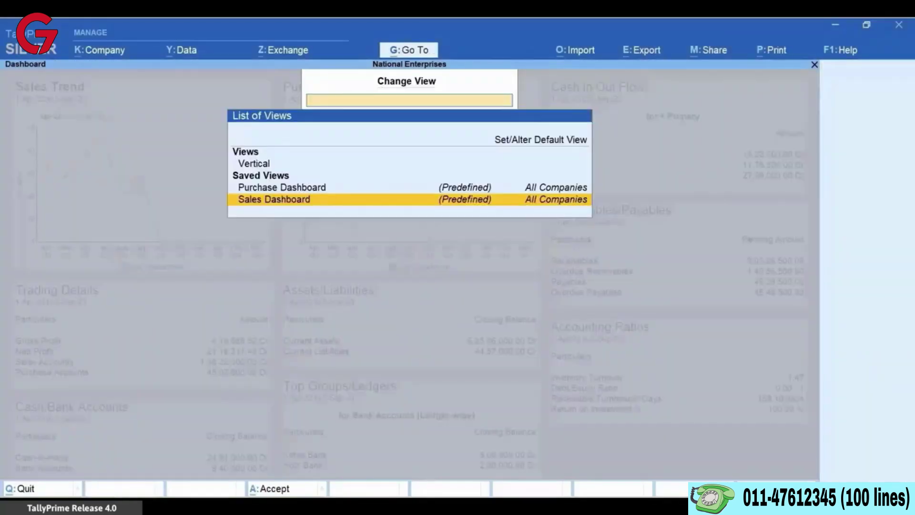
key(Up)
key(Up)
key(Up)
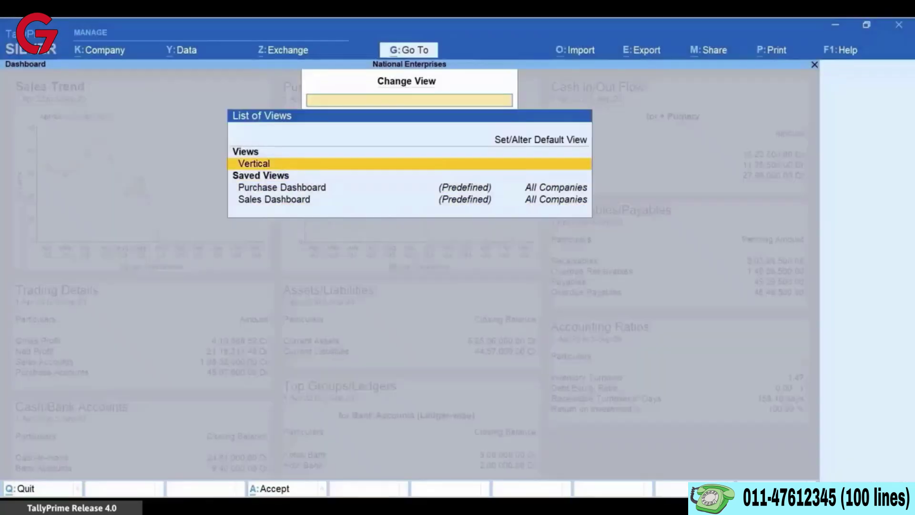
key(Return)
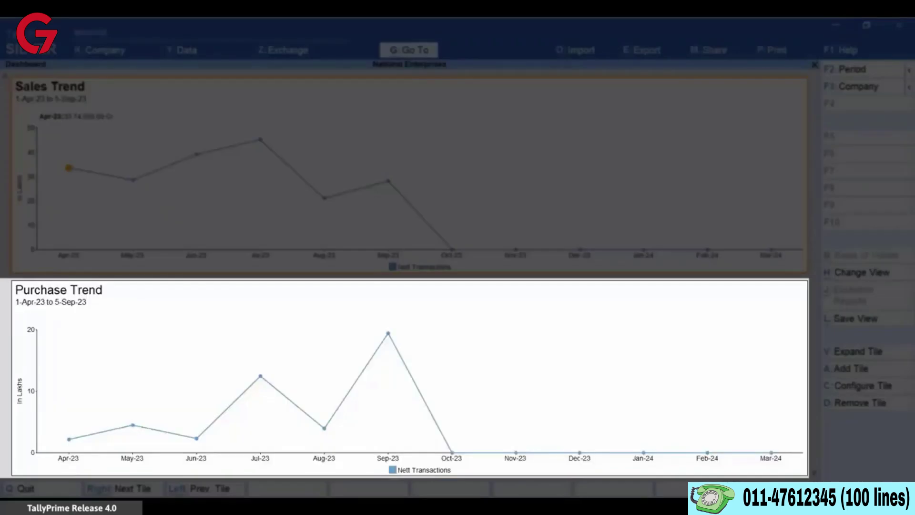
Decline quitting the vertical report without saving, and save the view under the name "Vertical Dashboard".
key(Escape)
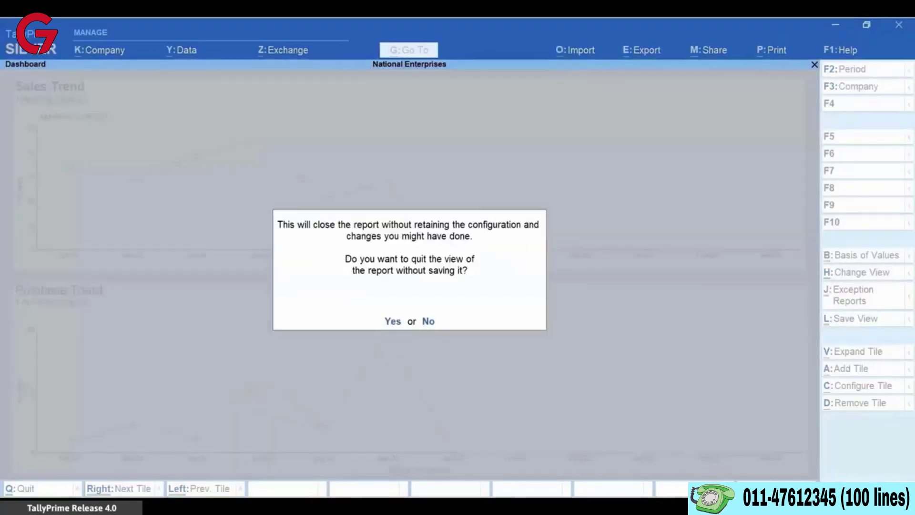
key(n)
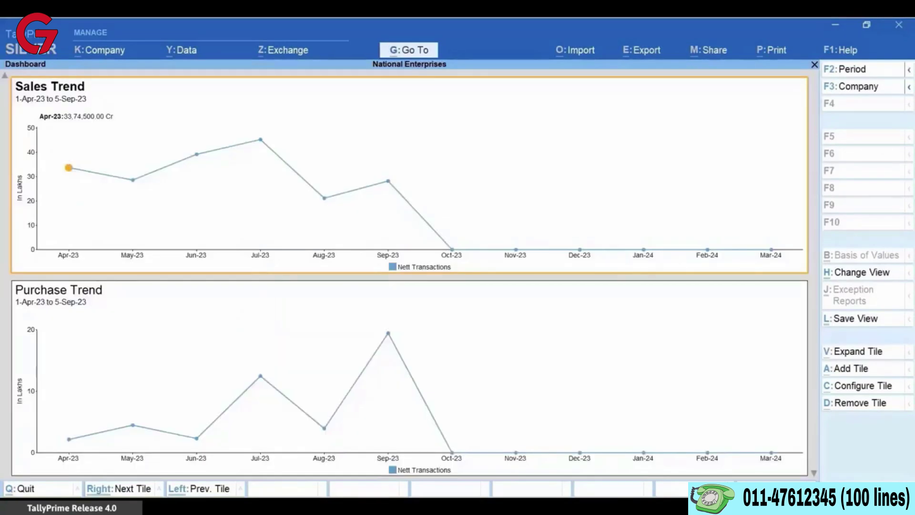
key(ctrl)
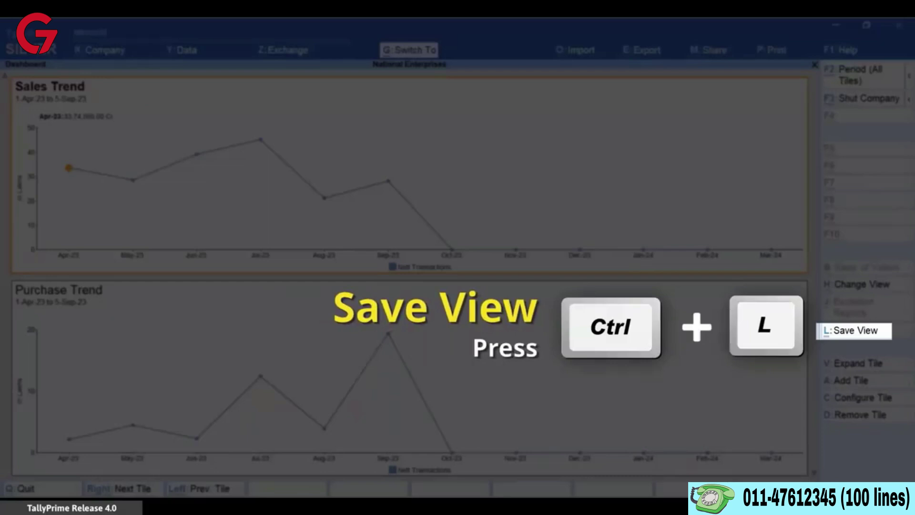
key(ctrl+l)
text(Vertical)
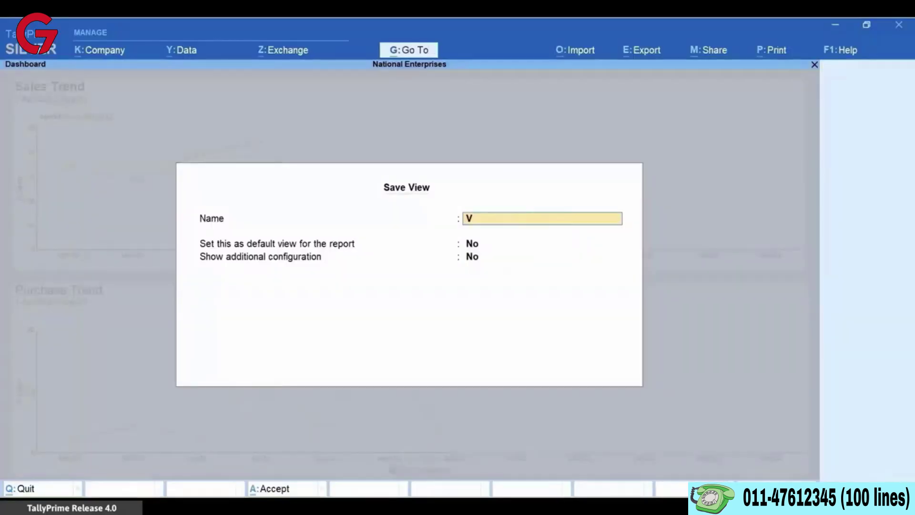
text( Dashboard)
key(ctrl)
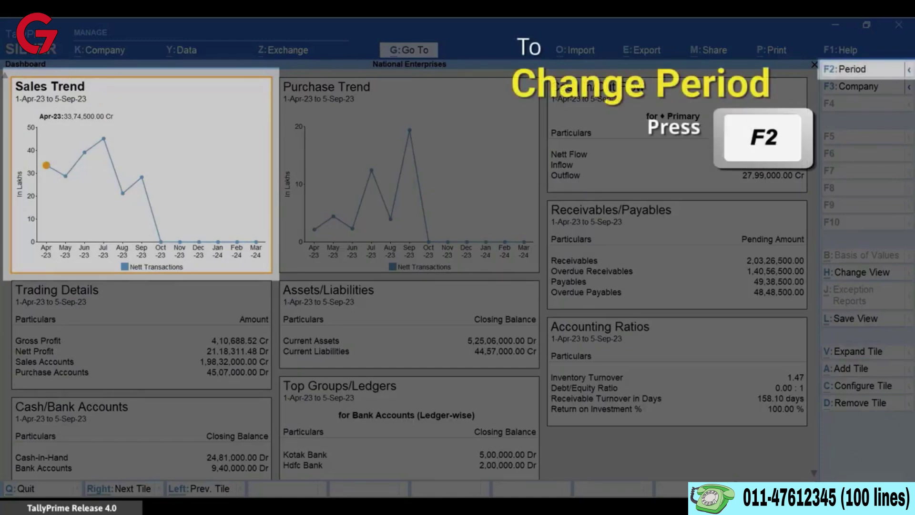
Set the period of the Sales Trend tile to 1-4-2023 through 30-6-2023.
key(F2)
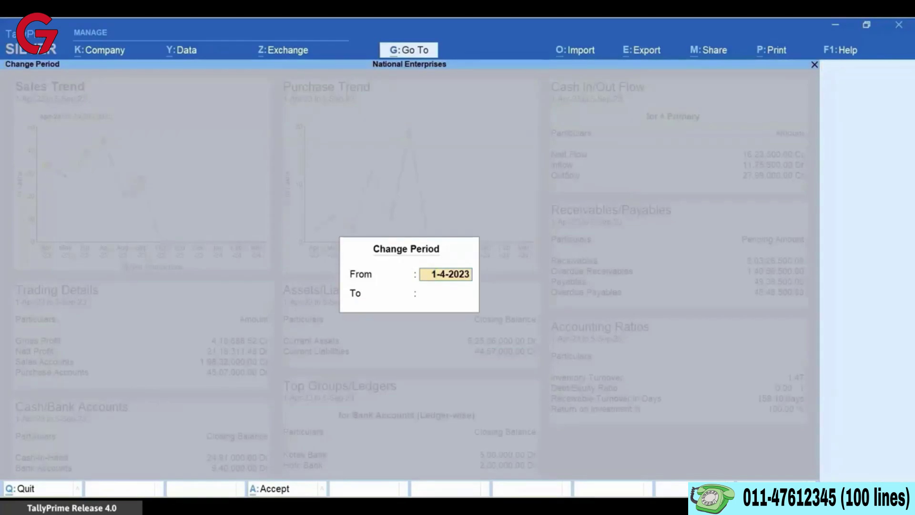
key(Return)
text(30-6-2023)
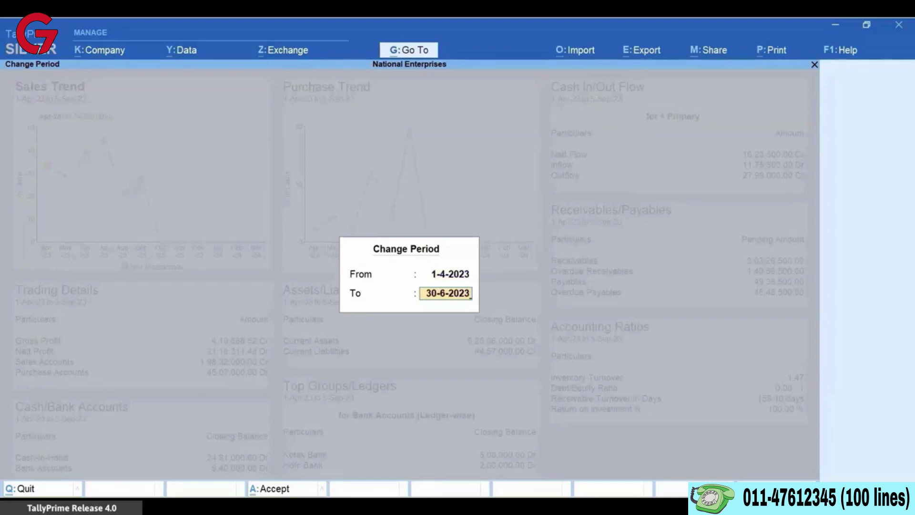
key(Return)
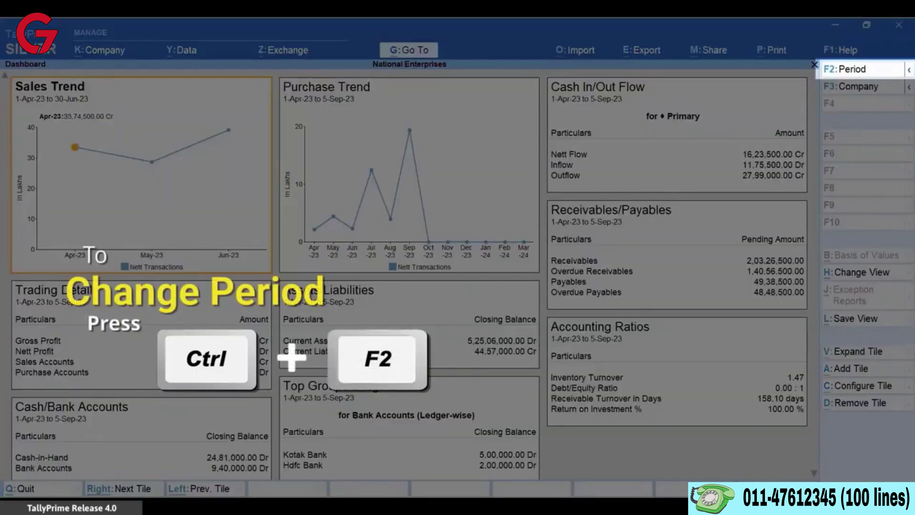
Set the period of all dashboard tiles to 1-Apr-23 through 30-Jun-23.
key(ctrl)
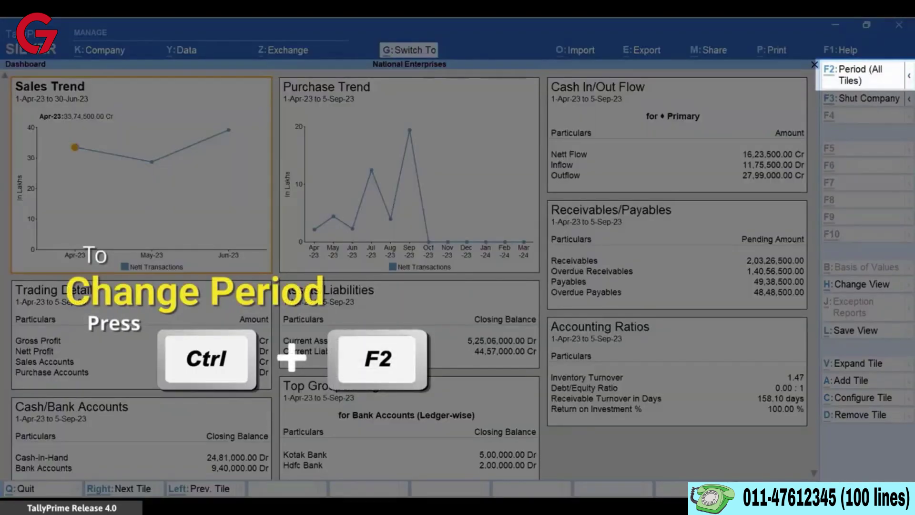
key(ctrl+F2)
key(Return)
text(30-6)
key(Return)
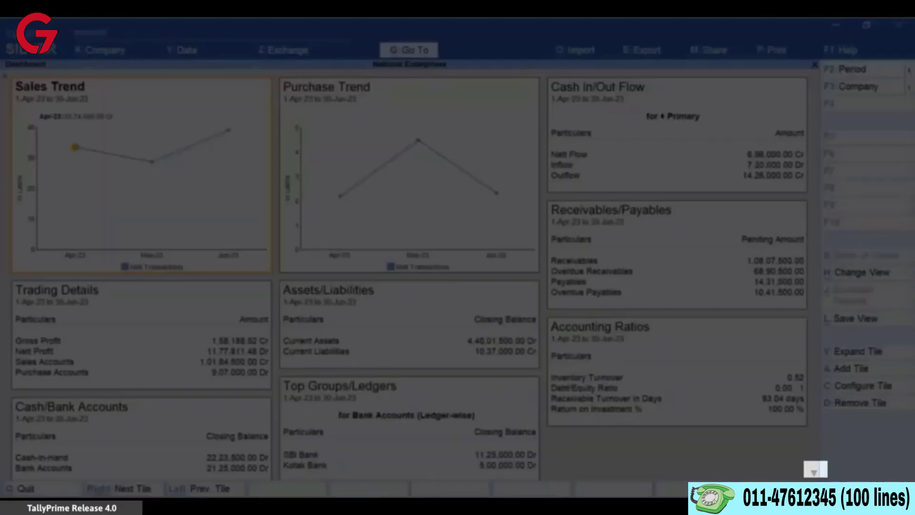
Look through the dashboard down to Inventory Details, and move the tile selection forward to Receivables/Payables and back to Sales Trend.
key(ctrl+Down)
key(ctrl+Down)
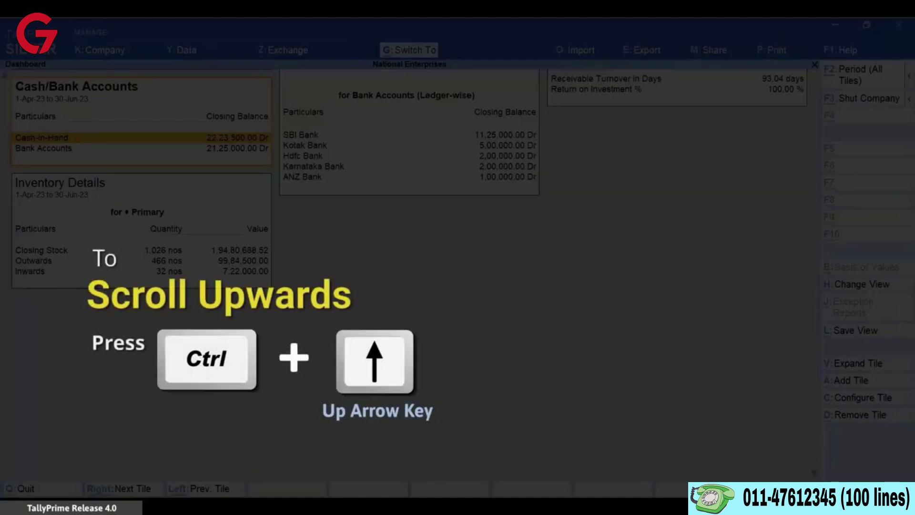
key(ctrl+Up)
key(ctrl+Up)
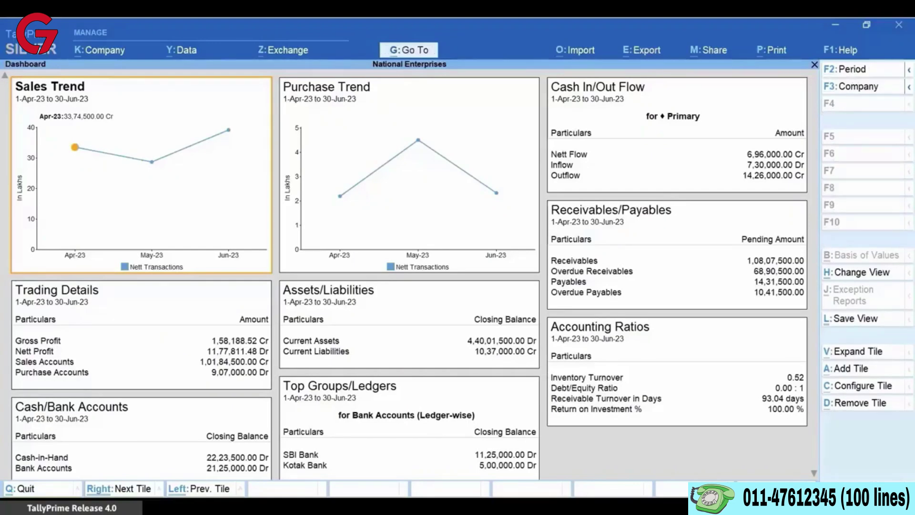
key(ctrl)
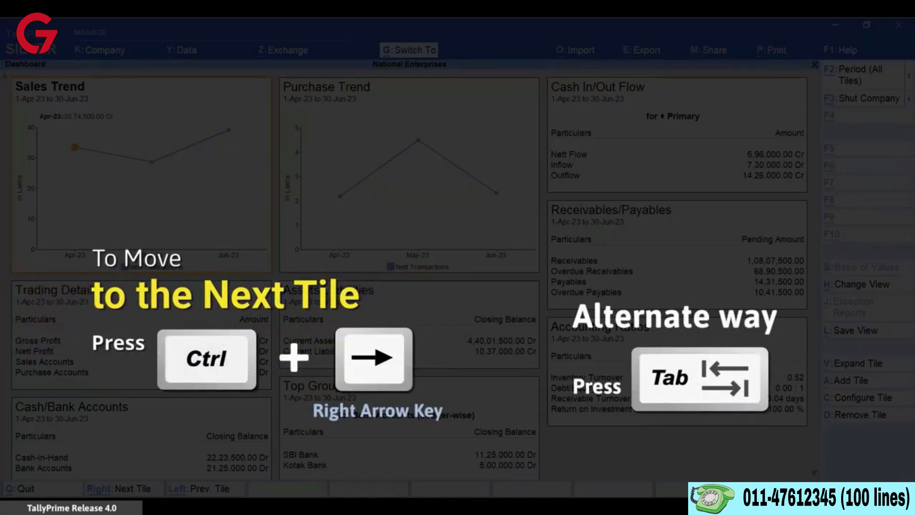
key(ctrl+Right)
key(ctrl+Right)
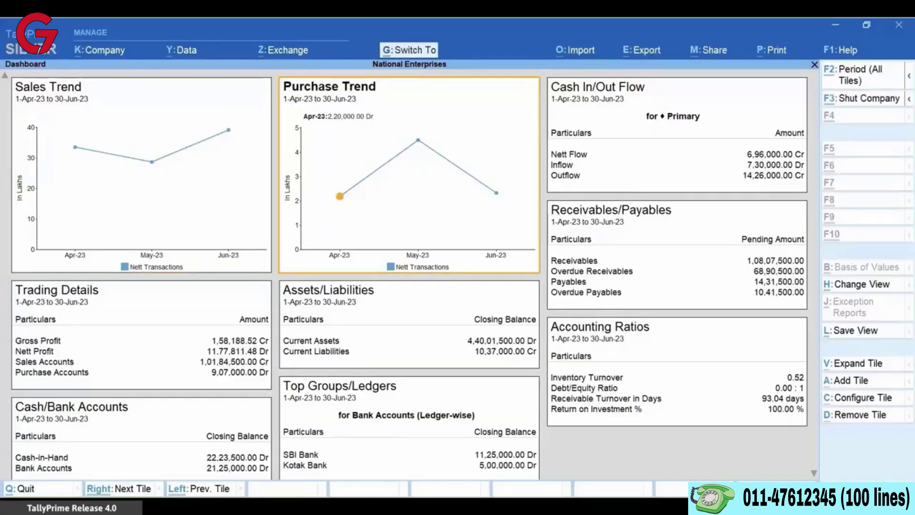
key(ctrl+Right)
key(ctrl+Right)
key(ctrl+Right)
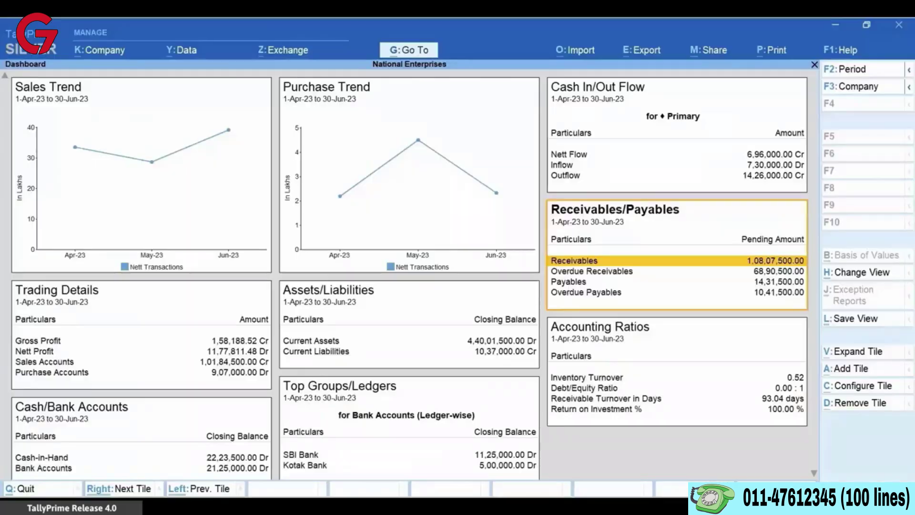
key(ctrl+Left)
key(ctrl+Left)
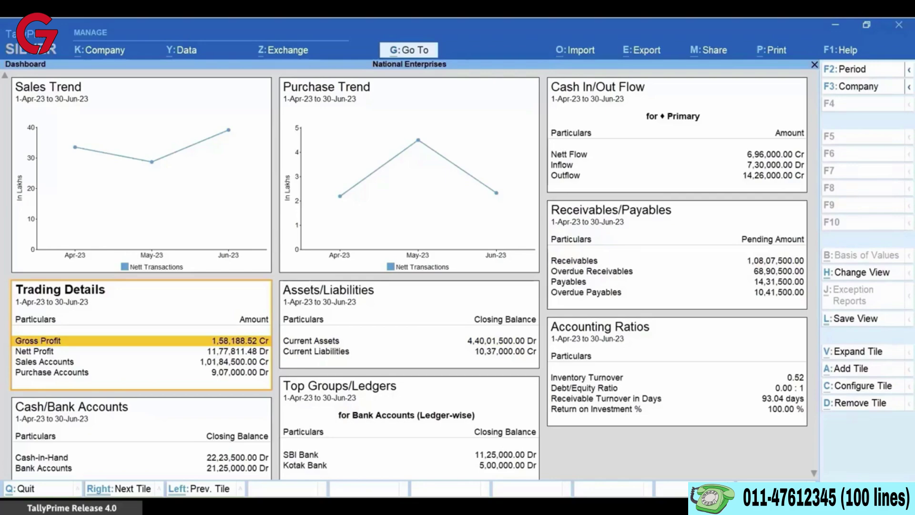
key(Left)
key(Left)
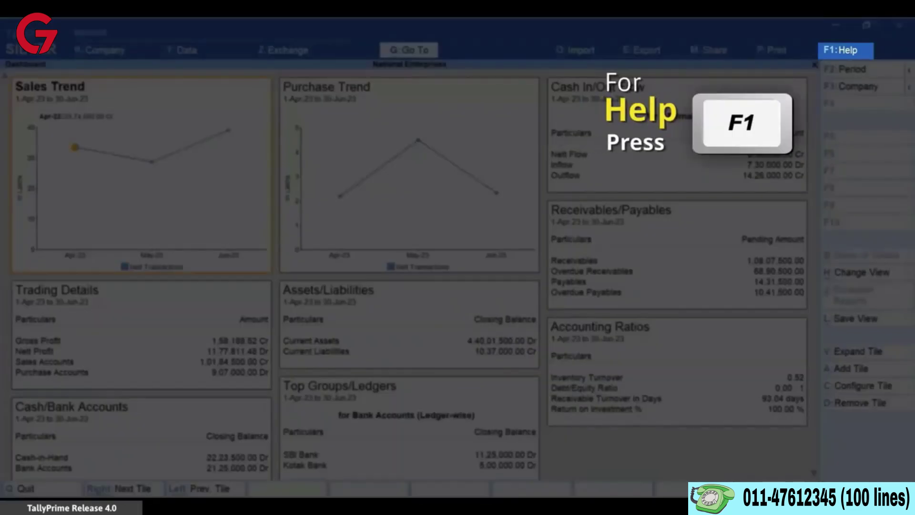
Open the Startup Settings with the list of startup configurations.
key(F1)
key(Down)
key(Down)
key(Down)
key(Down)
key(Down)
key(Down)
key(Return)
key(Down)
key(Down)
key(Down)
key(Return)
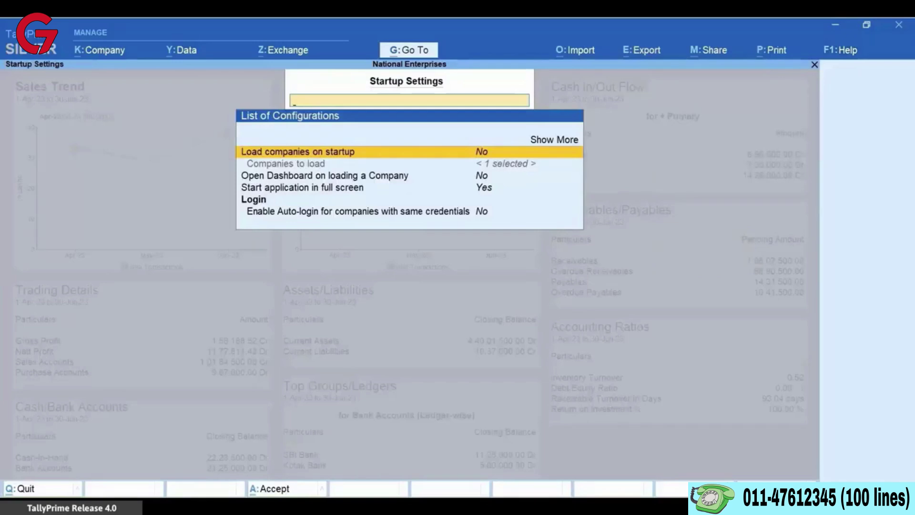
Set Open Dashboard on loading a Company to Yes and save the startup settings.
key(Down)
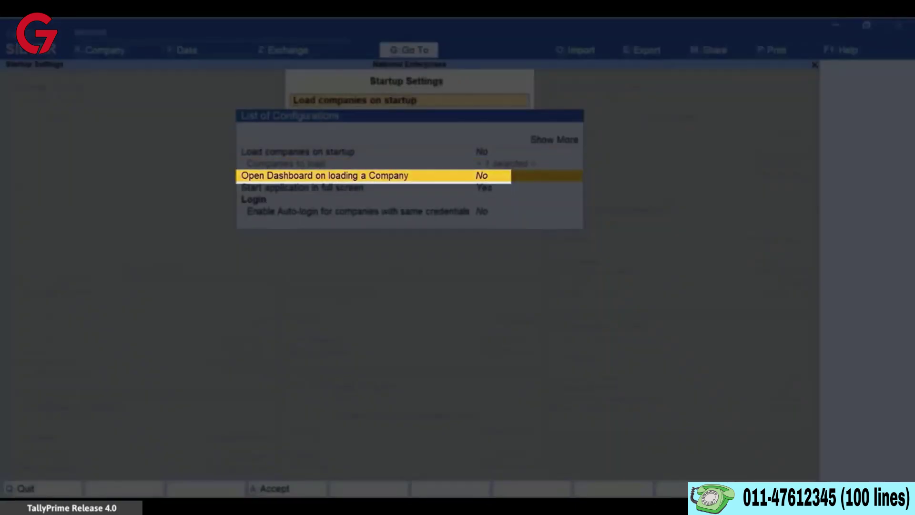
key(Return)
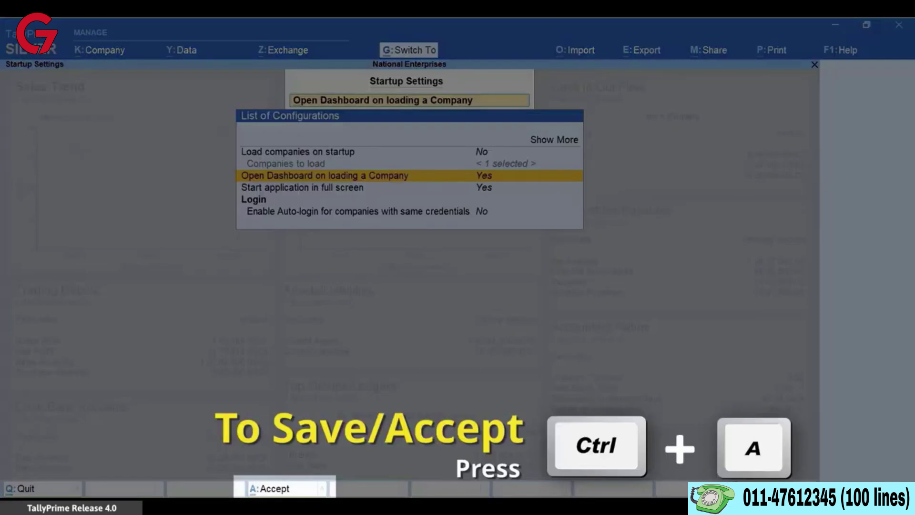
key(ctrl+a)
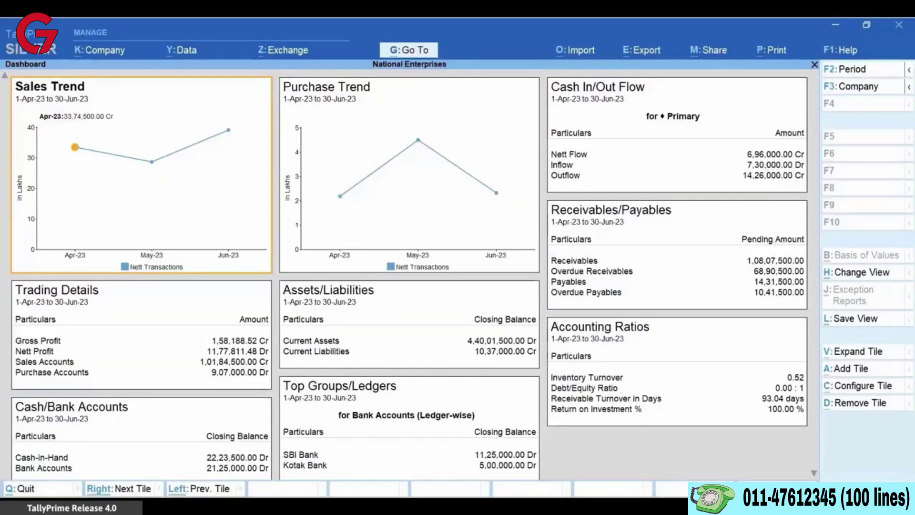
Quit the dashboard to the Gateway of Tally and shut the National Enterprises company.
key(Escape)
key(y)
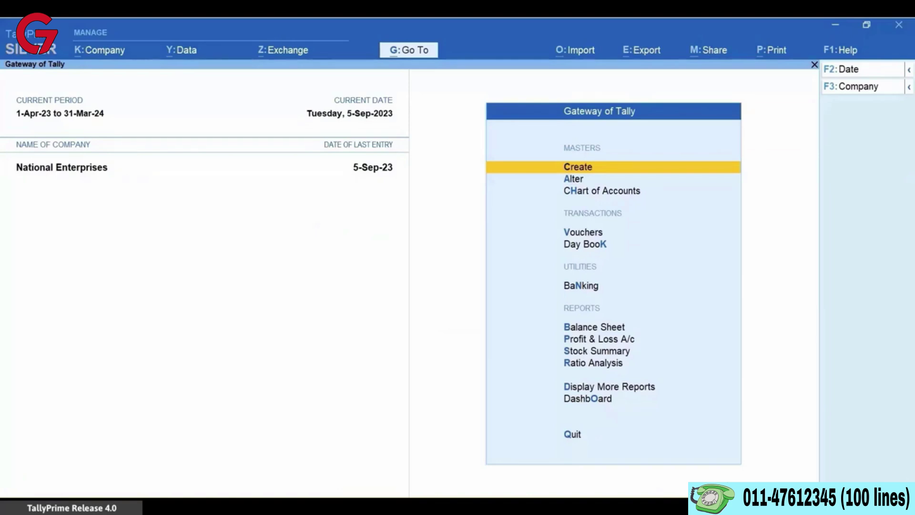
key(alt+k)
key(Down)
key(Down)
key(Down)
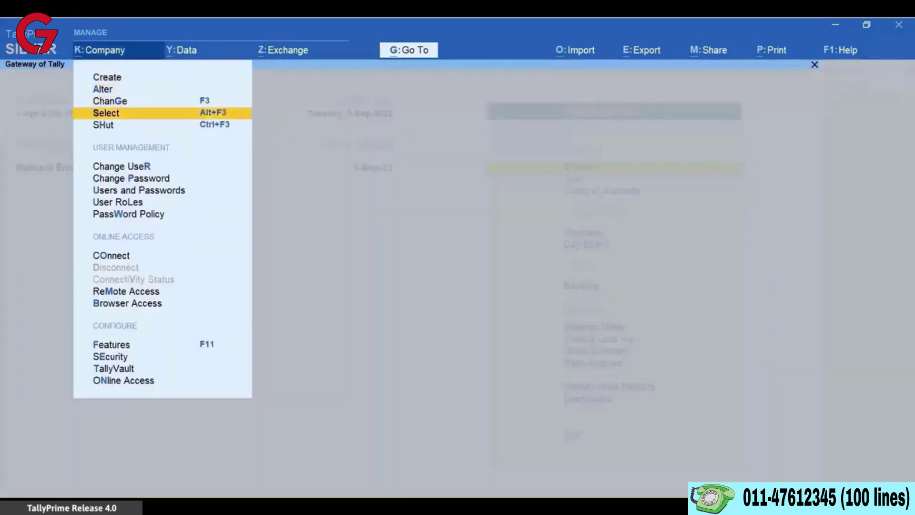
key(Down)
key(Return)
Load the National Enterprises company again, entering the username and password.
key(Return)
key(Return)
text(a)
key(Return)
text(a)
key(Return)
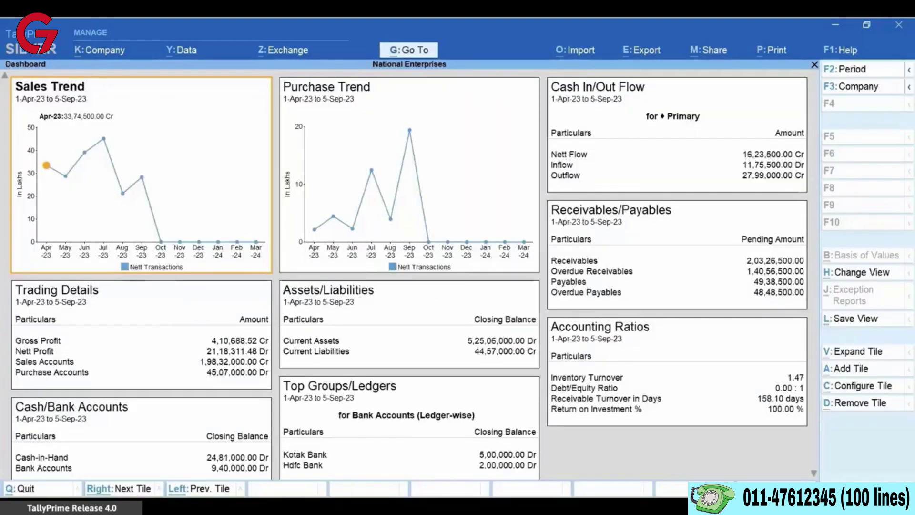